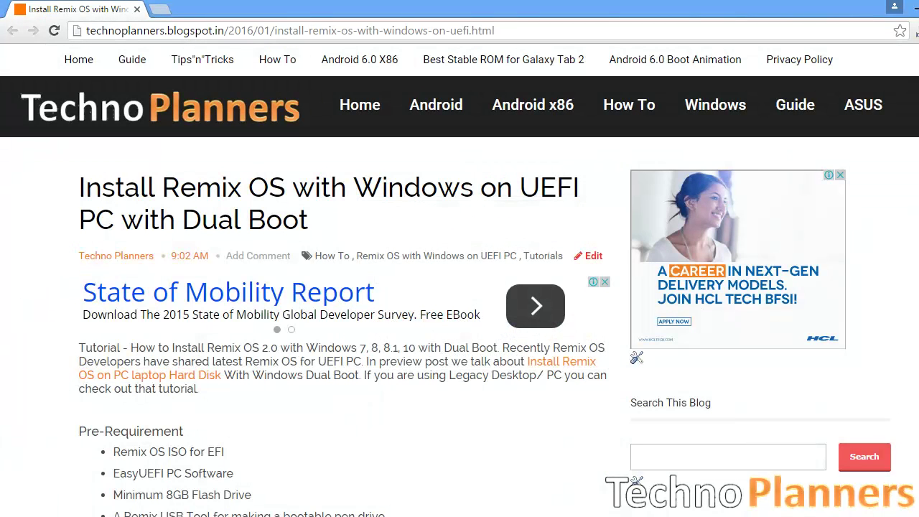
Scroll the Remix OS UEFI tutorial down to its download links and select the three link lines
scroll(460, 302, down, 4)
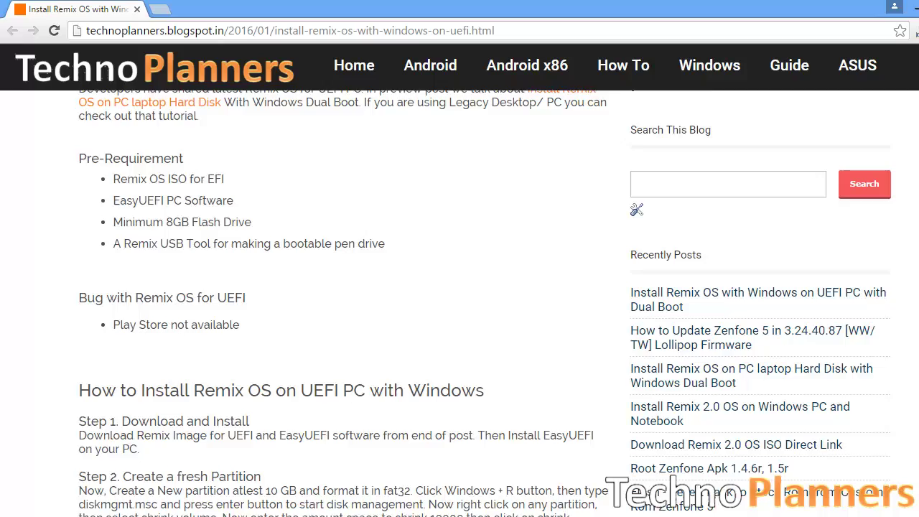
scroll(460, 302, down, 3)
scroll(460, 301, down, 3)
scroll(460, 301, down, 1)
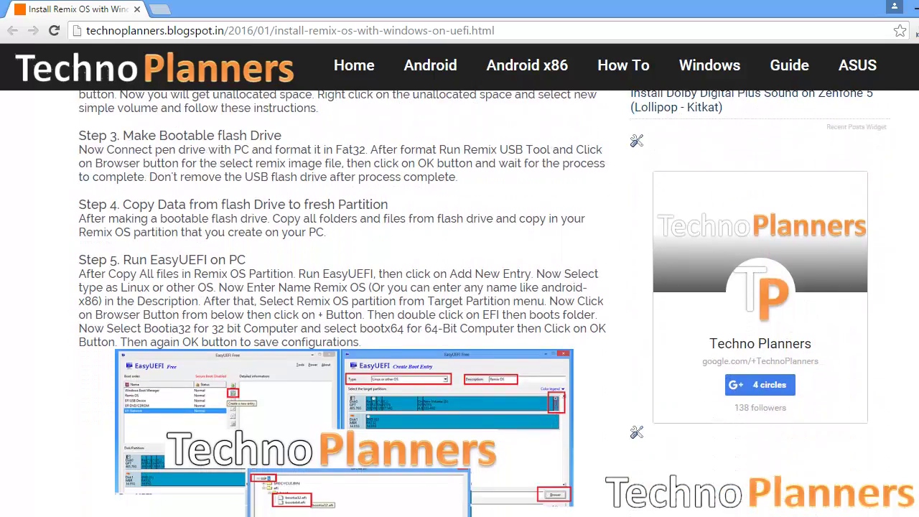
scroll(459, 302, down, 2)
scroll(460, 302, down, 3)
scroll(459, 302, down, 2)
scroll(460, 301, down, 1)
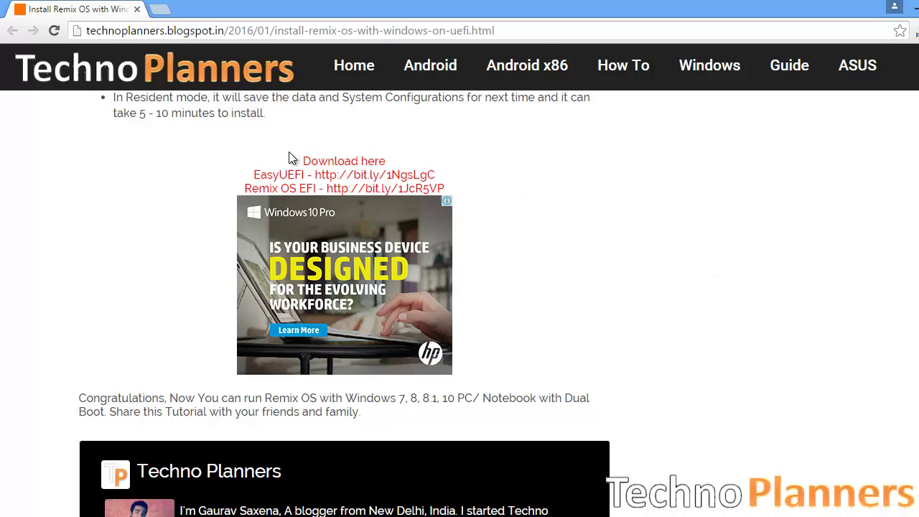
drag(303, 161, 468, 188)
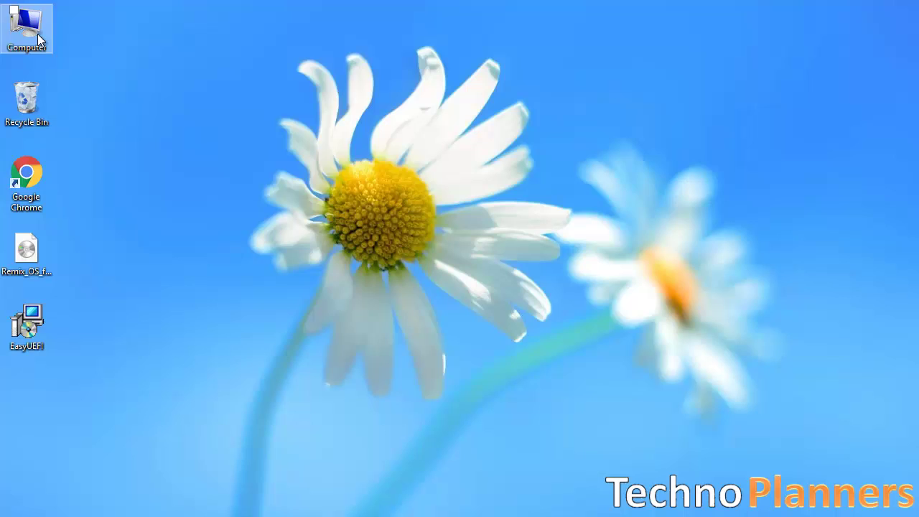
Open Disk Management from Computer Management's Storage section
right_click(20, 27)
click(39, 76)
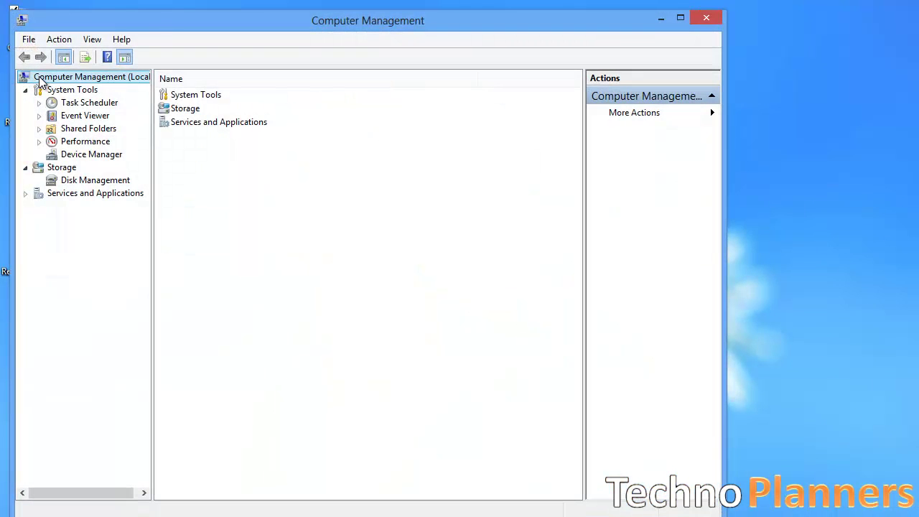
double_click(175, 107)
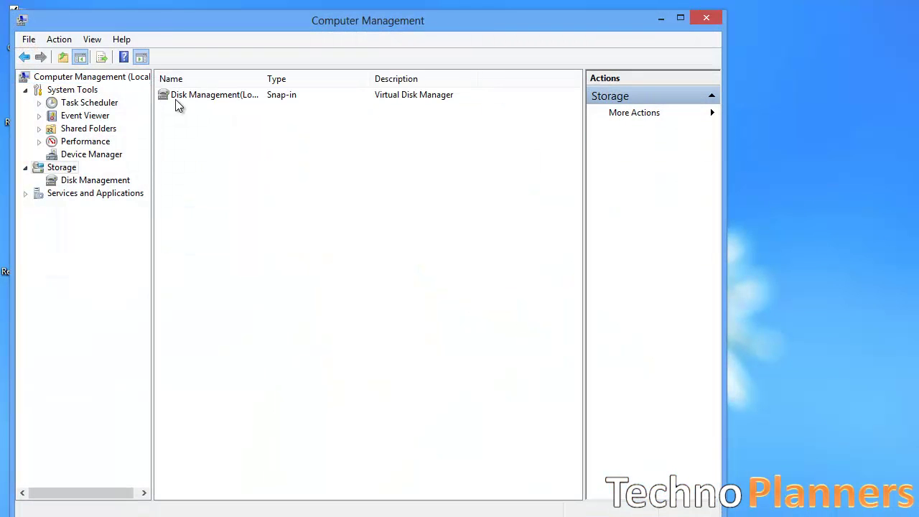
double_click(175, 99)
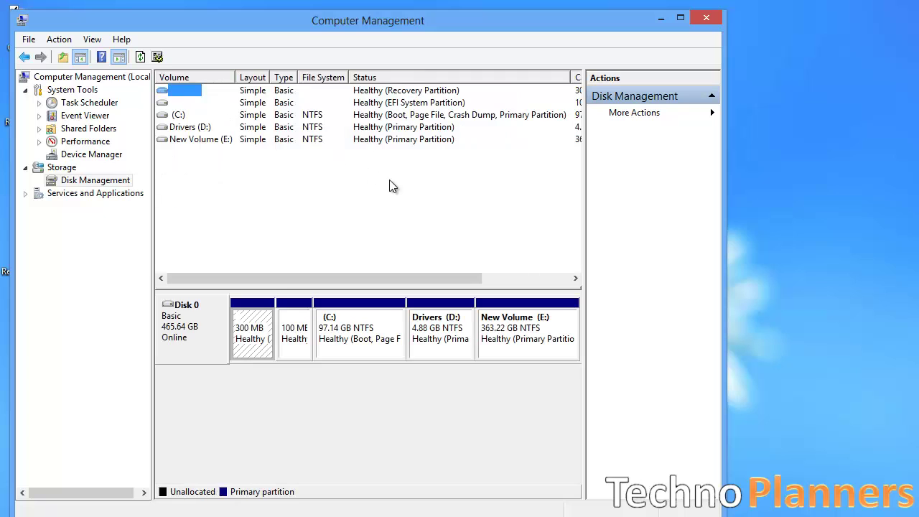
Shrink New Volume (E:) by 10000 MB
right_click(497, 319)
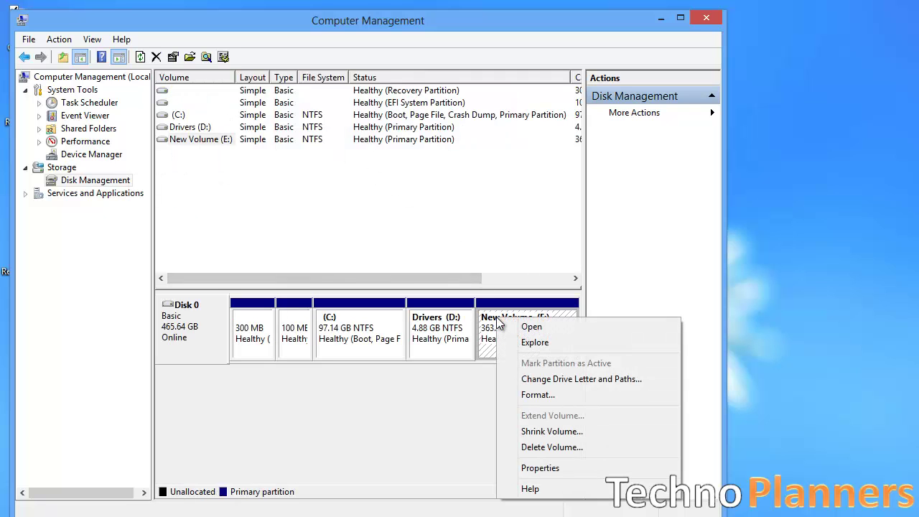
click(552, 431)
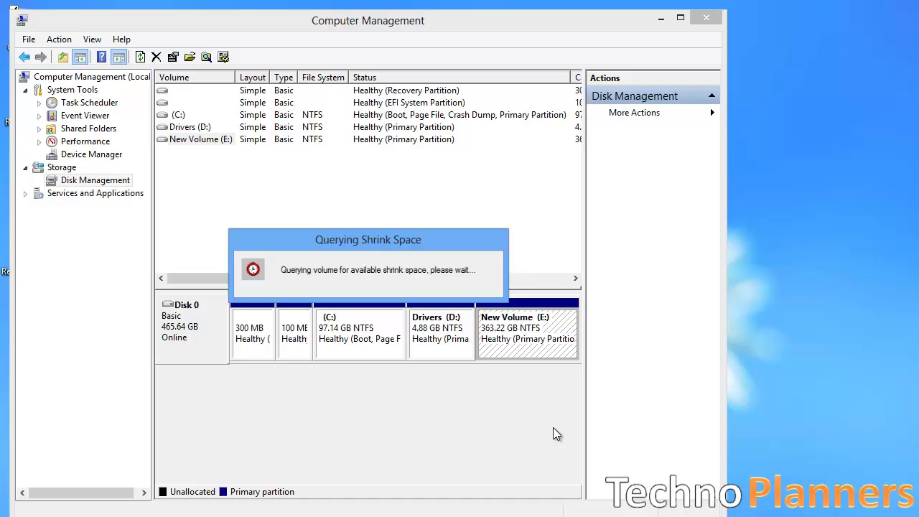
text(10000)
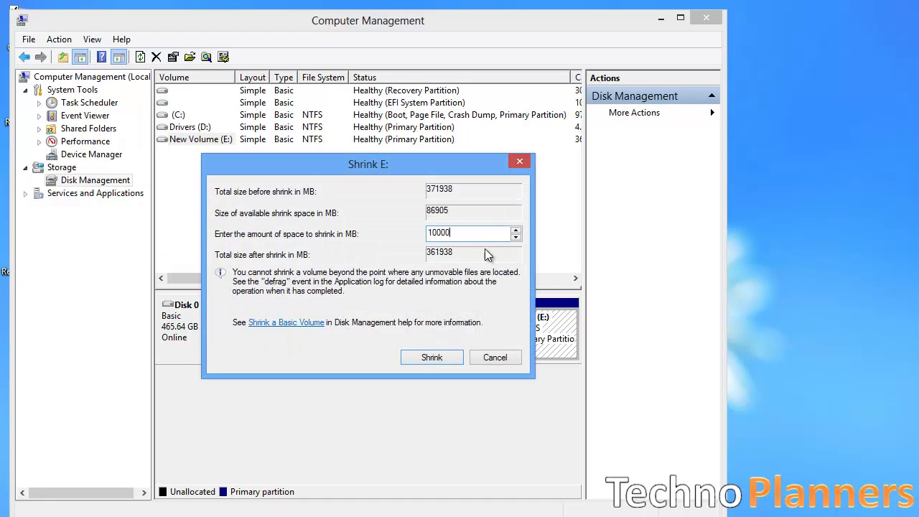
click(431, 356)
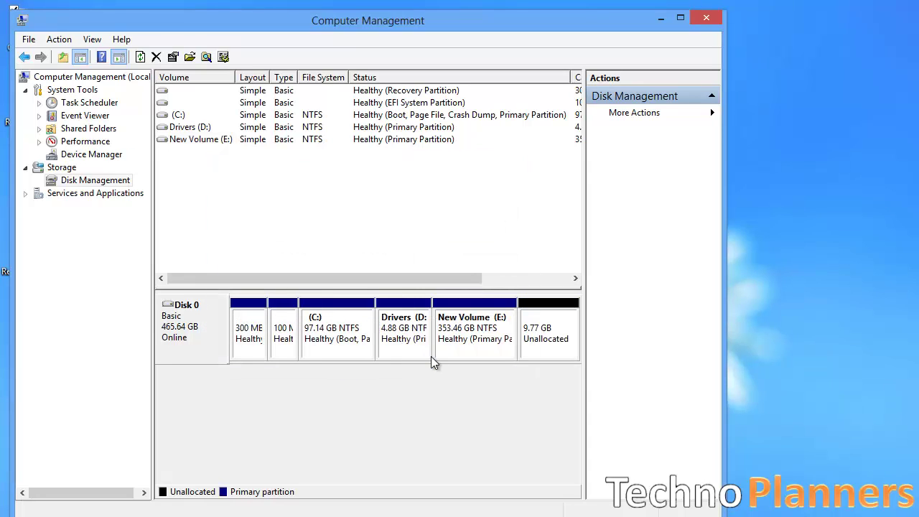
Create a FAT32 simple volume labelled Remix OS on the 9.77 GB unallocated space
right_click(549, 323)
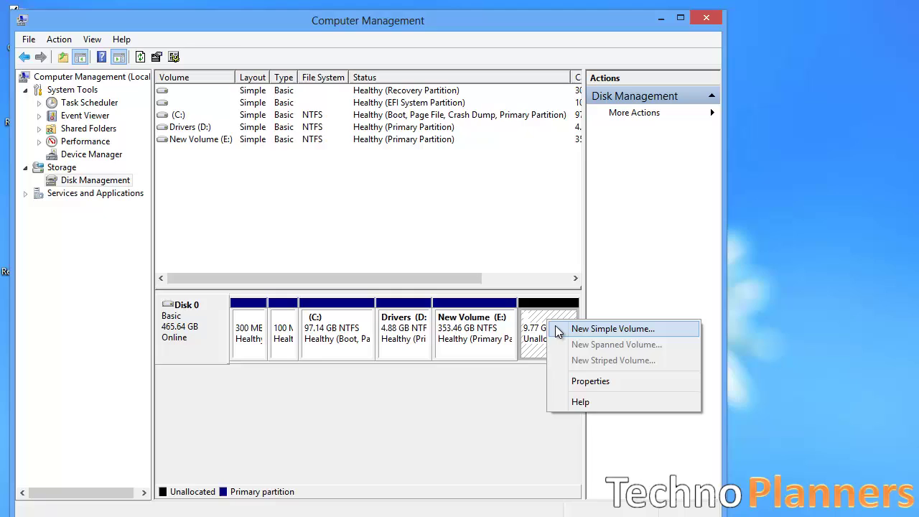
click(574, 329)
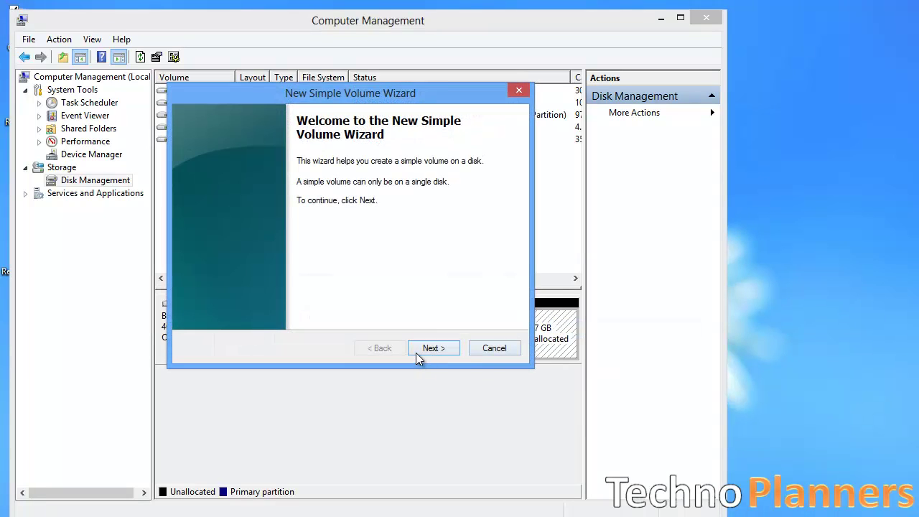
click(416, 353)
click(419, 356)
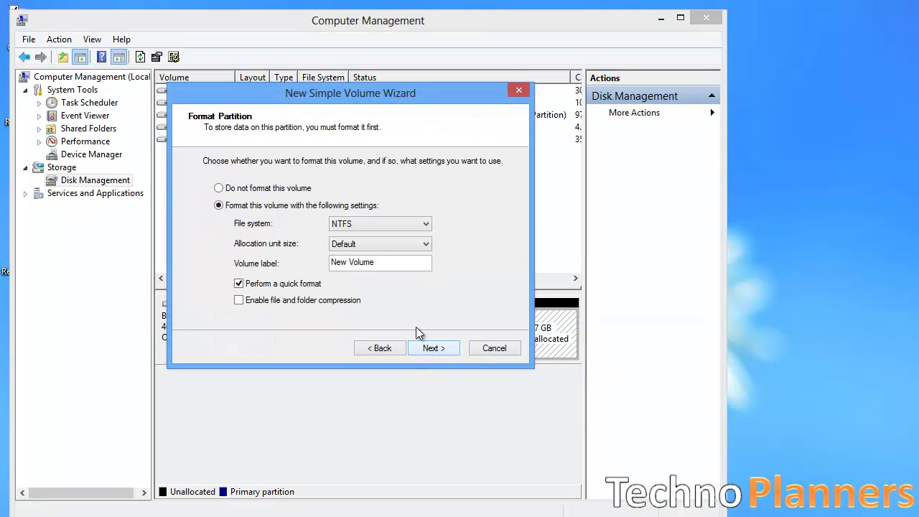
drag(372, 262, 320, 266)
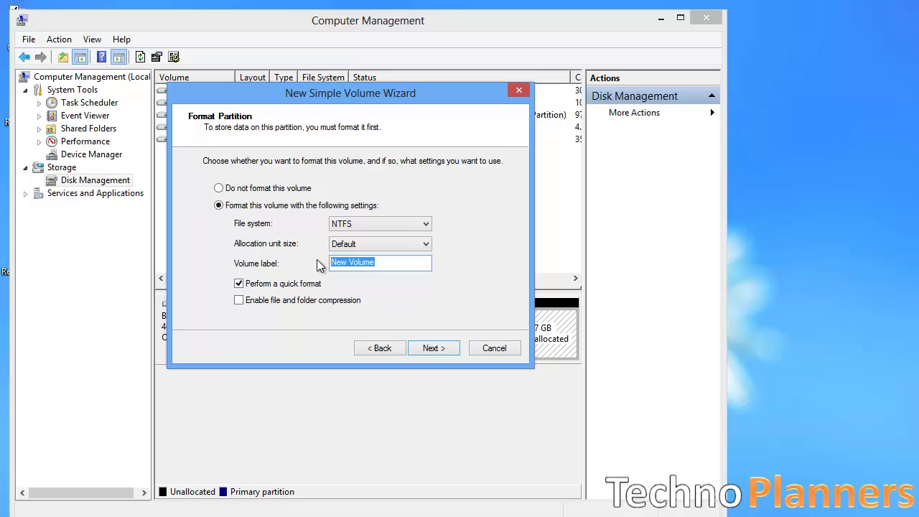
text(Remix OS)
click(361, 228)
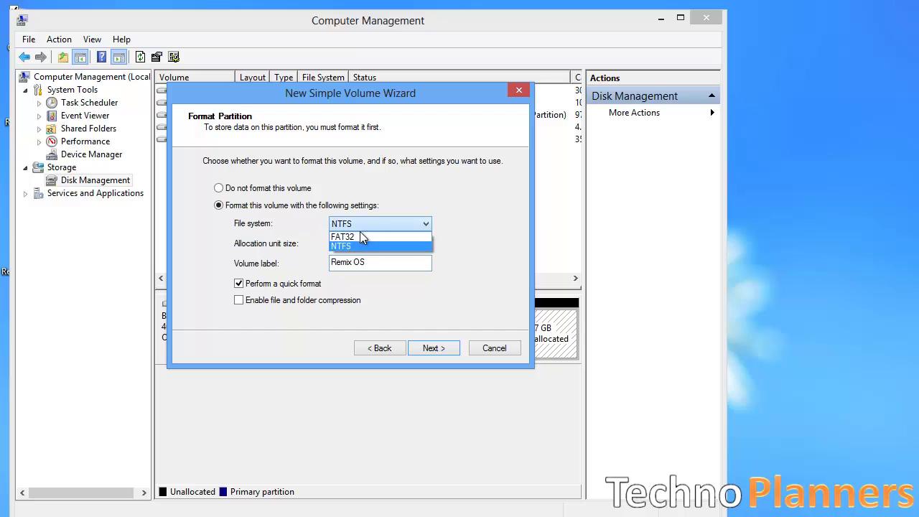
click(434, 348)
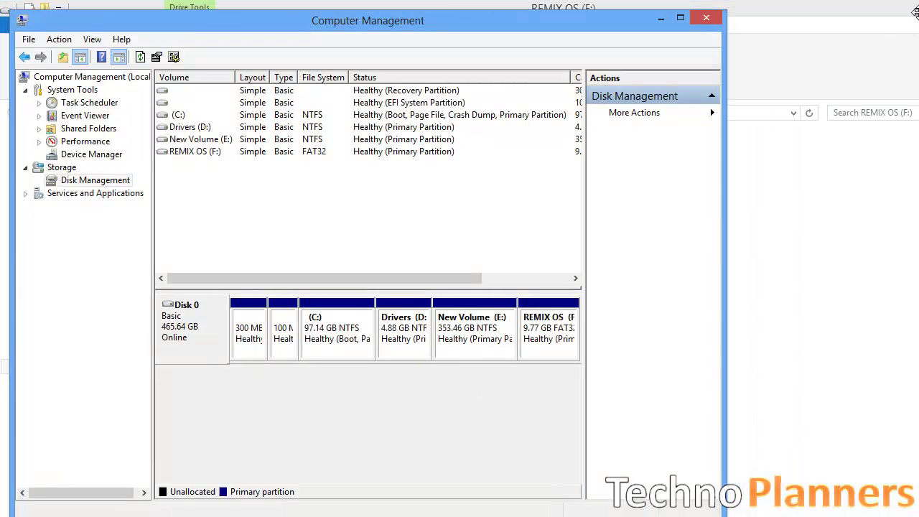
click(908, 9)
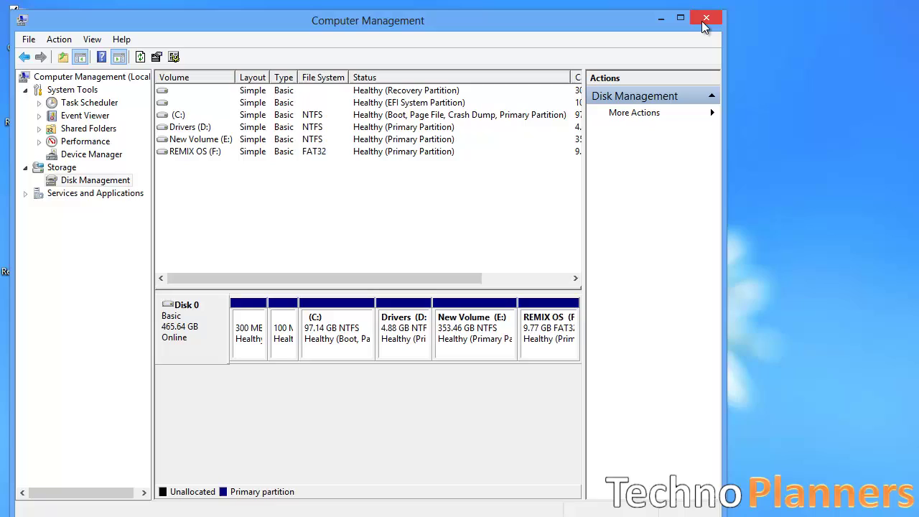
Quick-format the DVD (G:) USB drive as FAT32
click(703, 21)
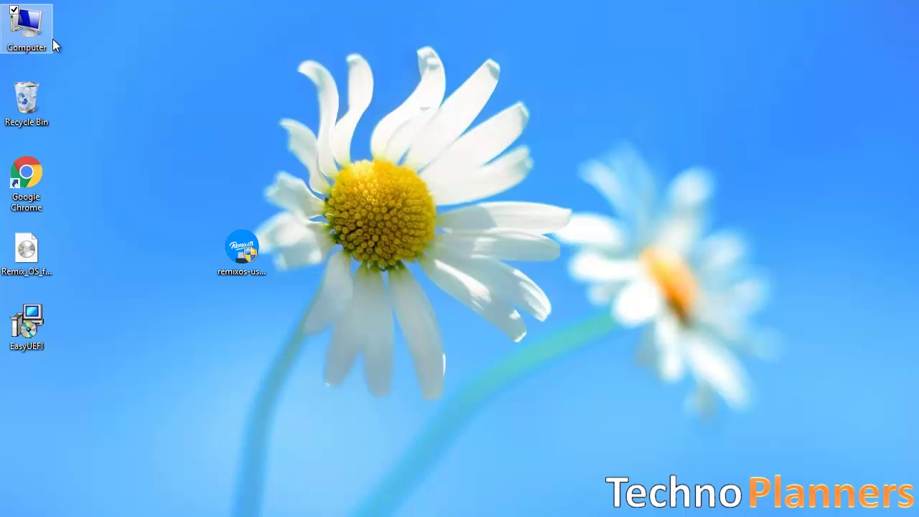
double_click(52, 38)
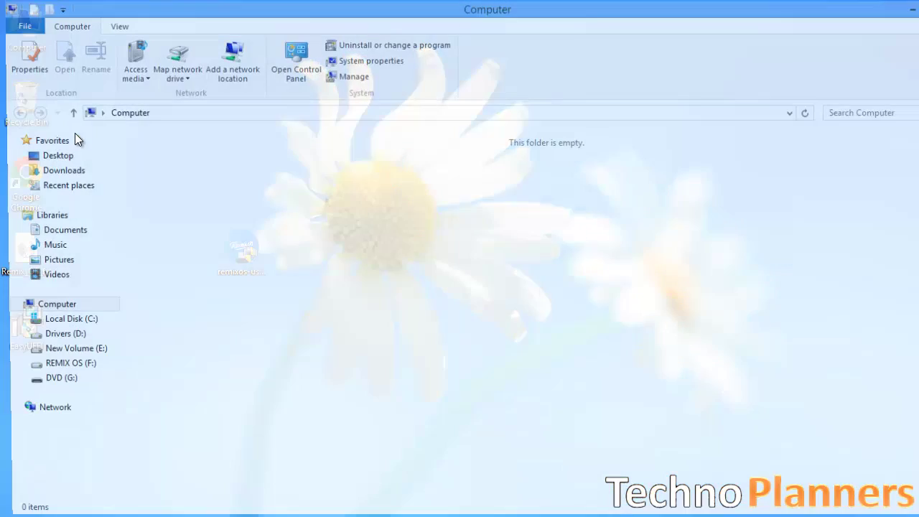
right_click(143, 230)
click(112, 391)
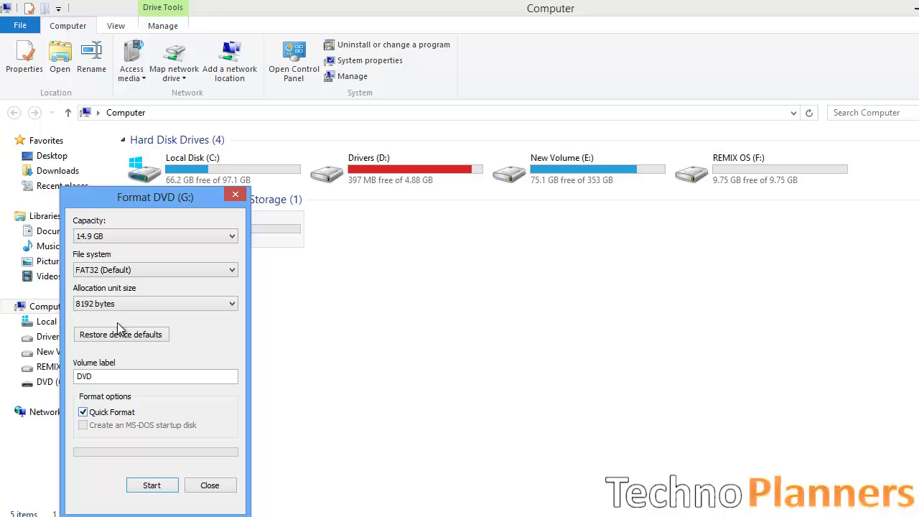
click(157, 486)
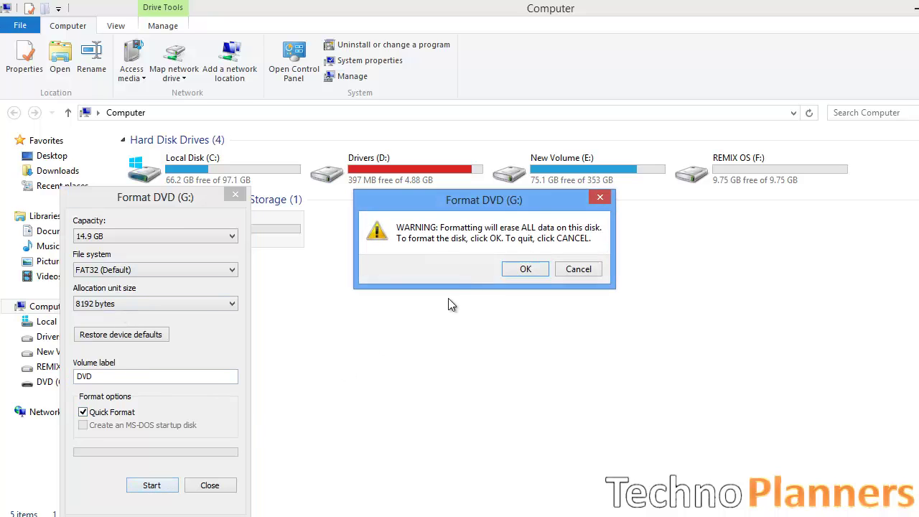
click(517, 271)
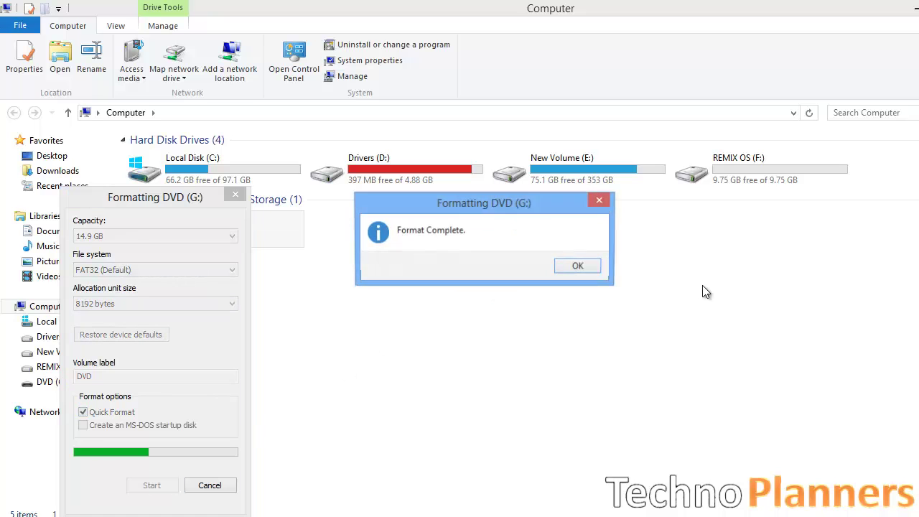
click(579, 267)
click(209, 485)
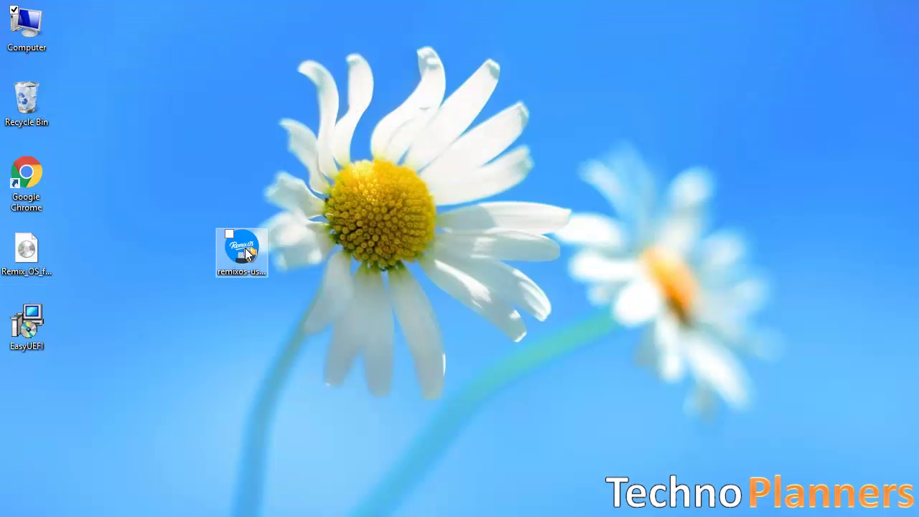
Write the Remix OS for PC 64-bit Alpha EFI image to USB Disk G:\ with remixos-usb-tool
click(246, 251)
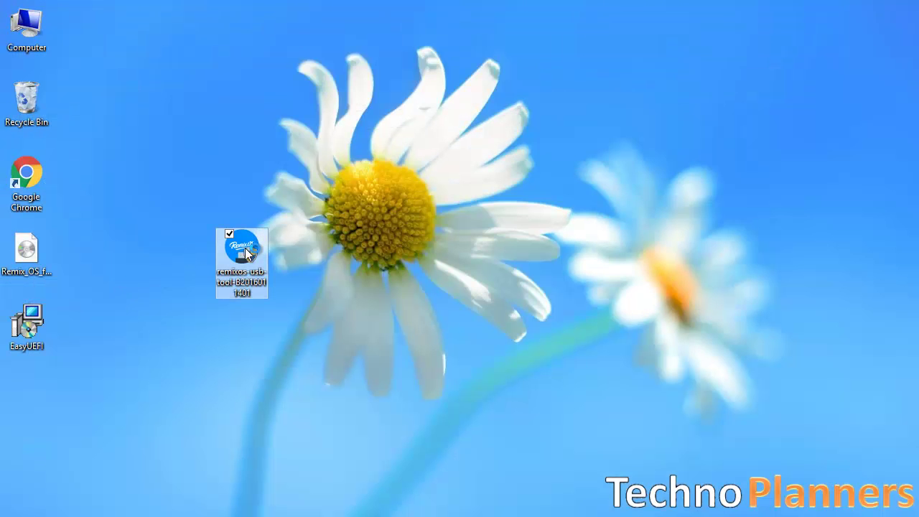
double_click(246, 253)
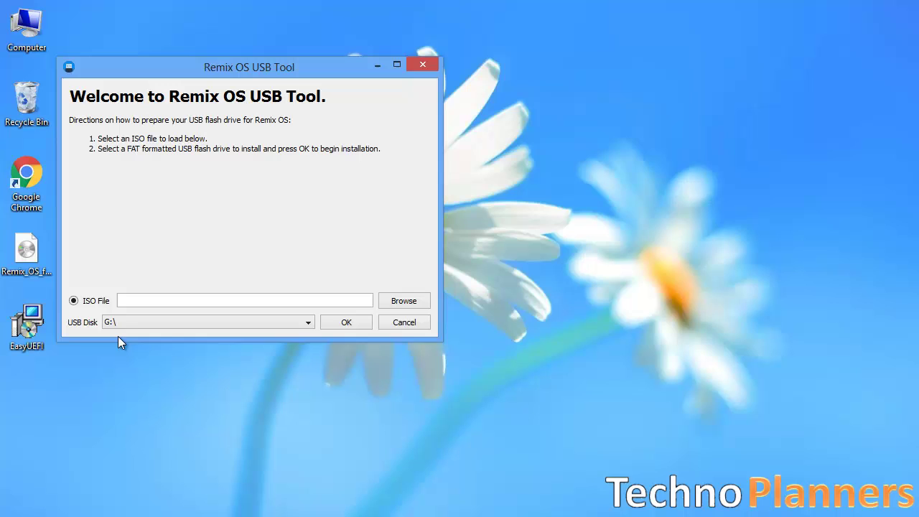
click(128, 322)
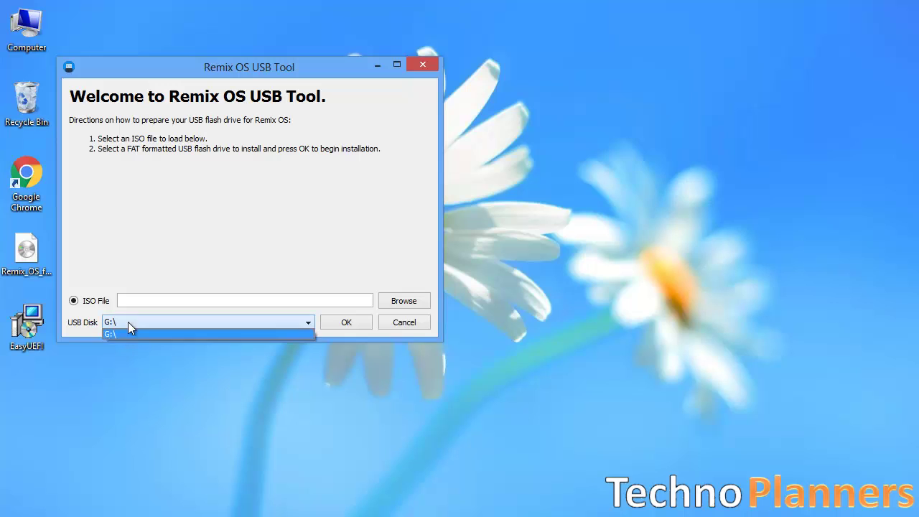
click(387, 300)
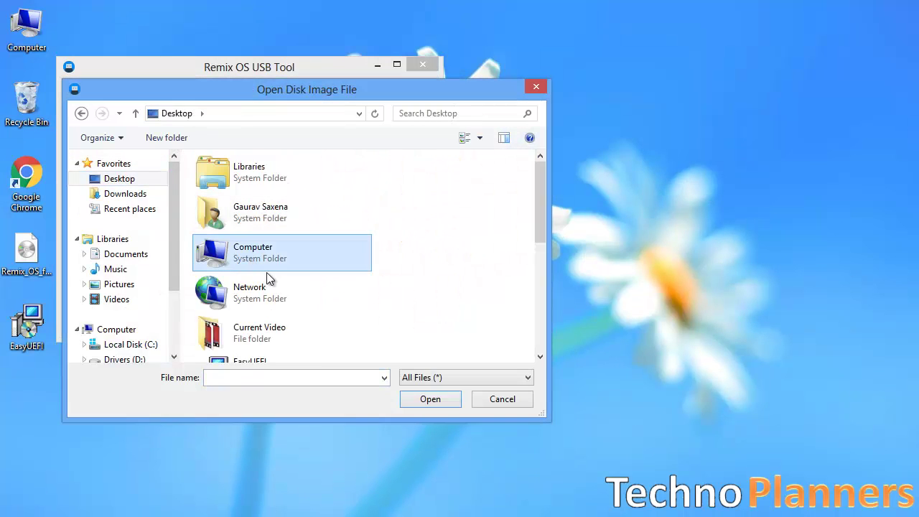
scroll(264, 262, down, 5)
click(268, 233)
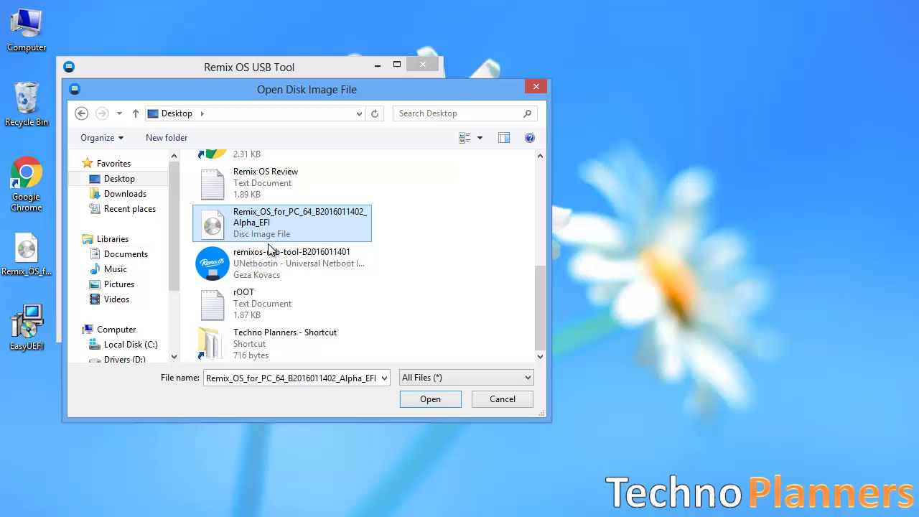
click(409, 400)
click(334, 323)
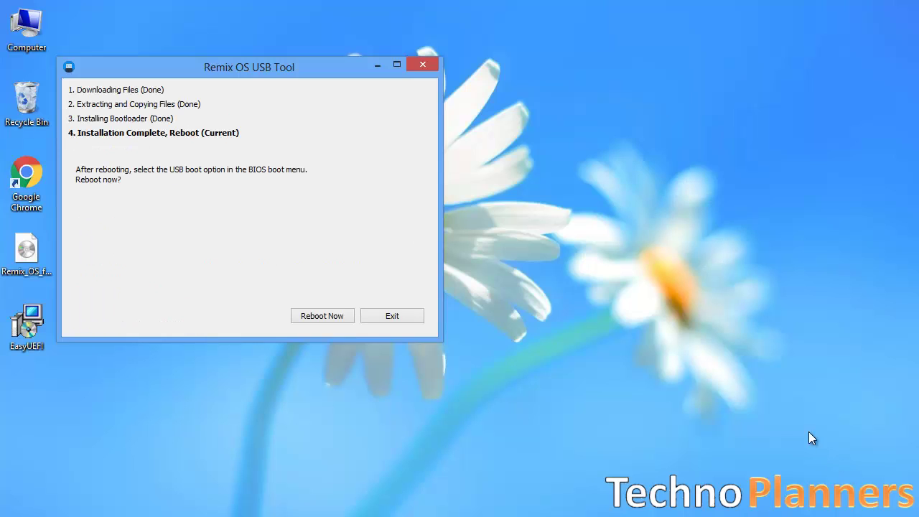
Copy all twelve Remix OS items from the DVD (G:) drive
click(404, 315)
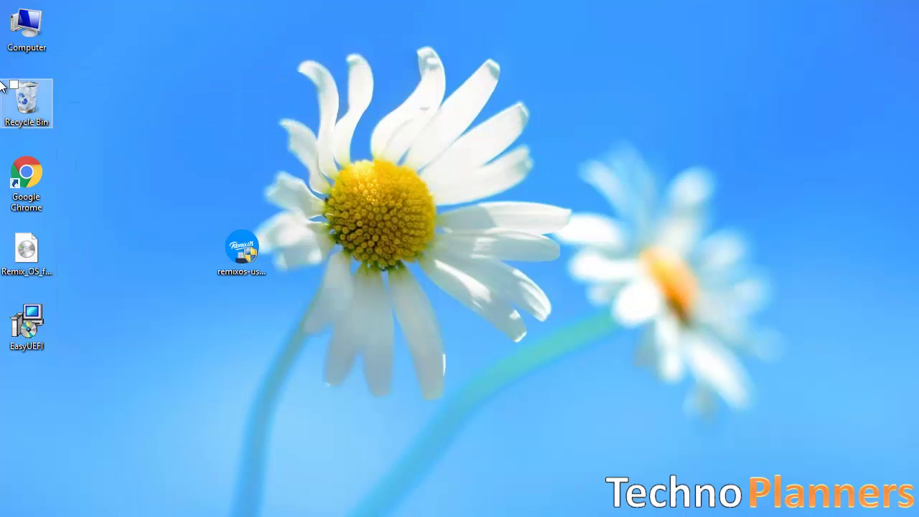
double_click(26, 27)
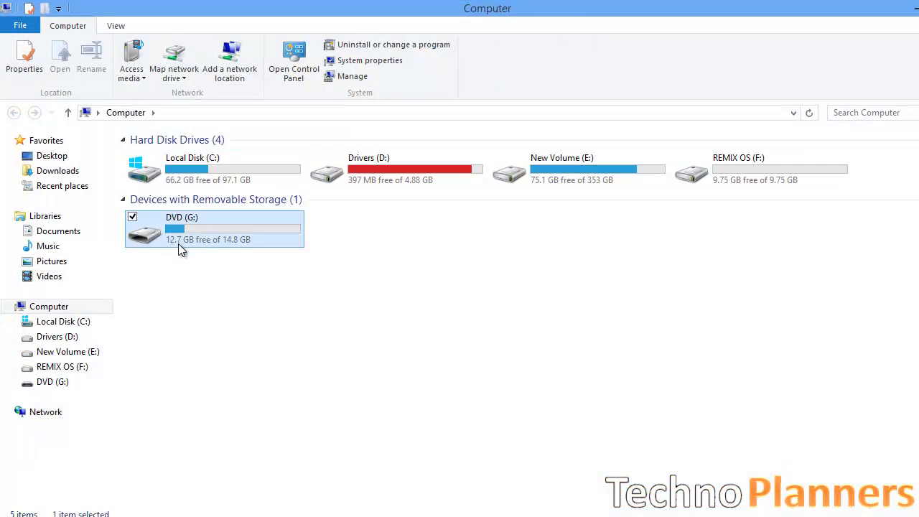
double_click(178, 243)
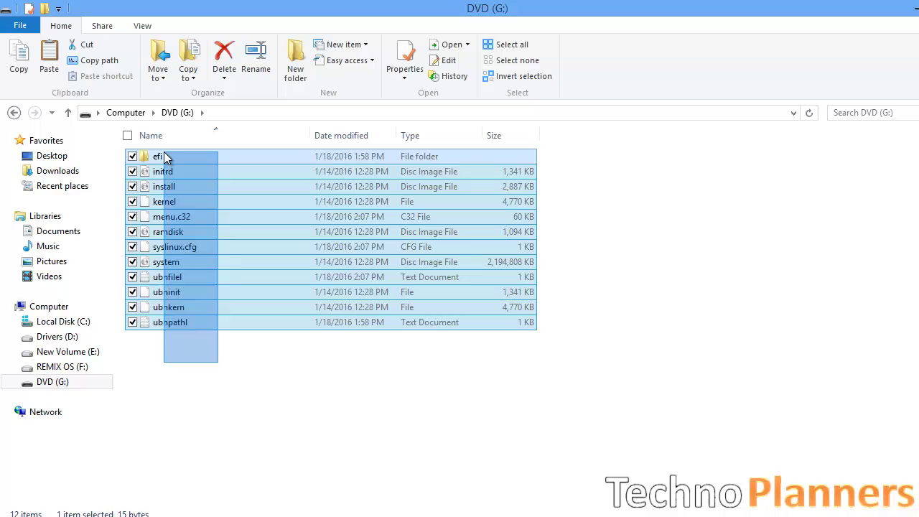
drag(216, 366, 164, 155)
right_click(165, 154)
click(79, 329)
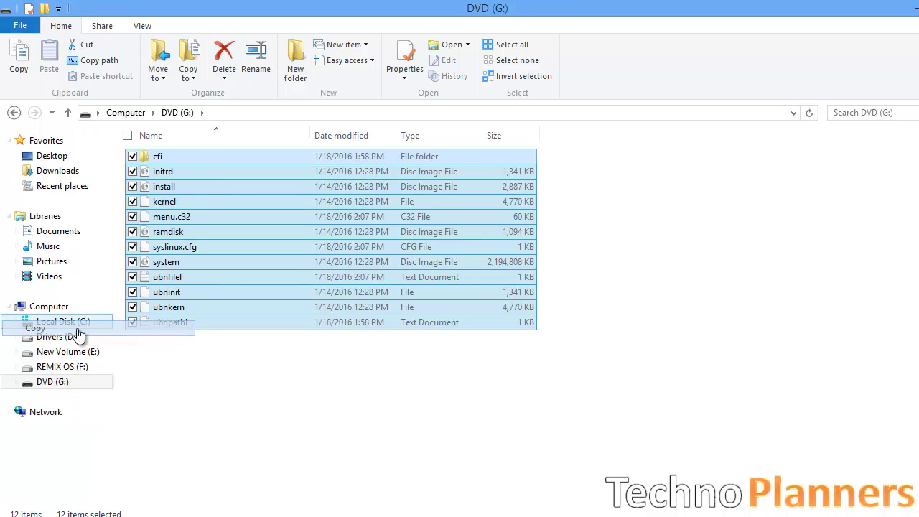
Paste the copied files onto the empty REMIX OS (F:) drive
click(66, 307)
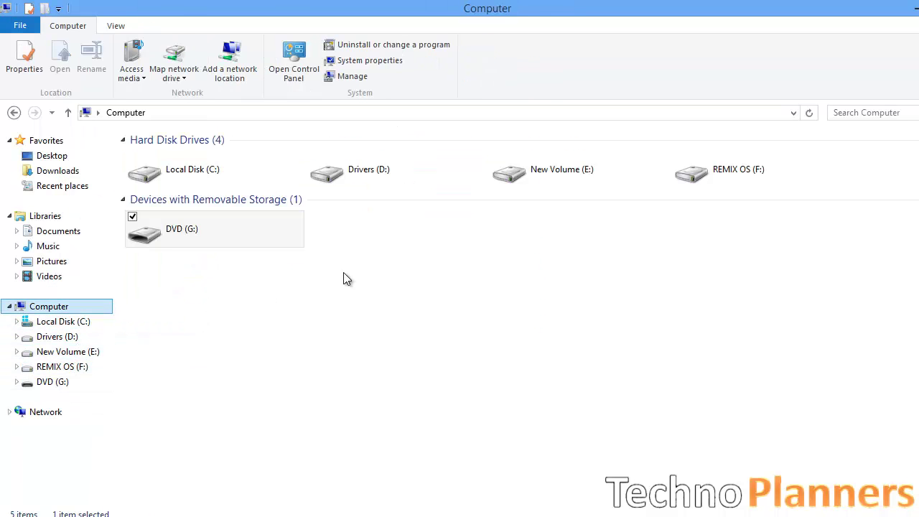
double_click(703, 170)
right_click(428, 242)
click(347, 335)
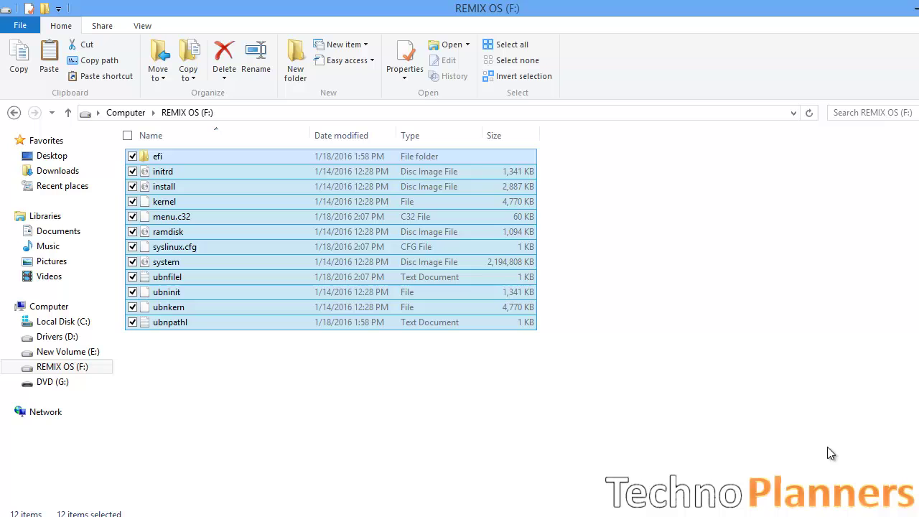
Install EasyUEFI with the license accepted and the default C:\Program Files\EasyUEFI folder
click(622, 396)
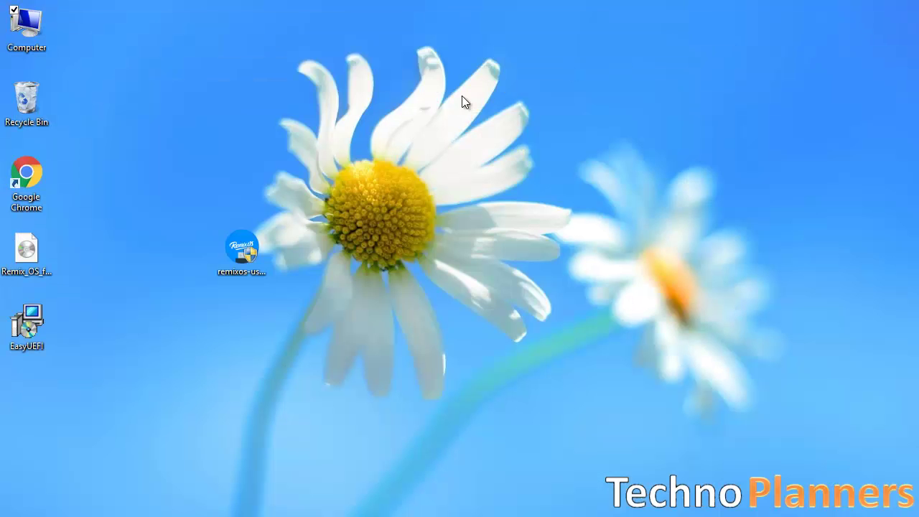
double_click(31, 320)
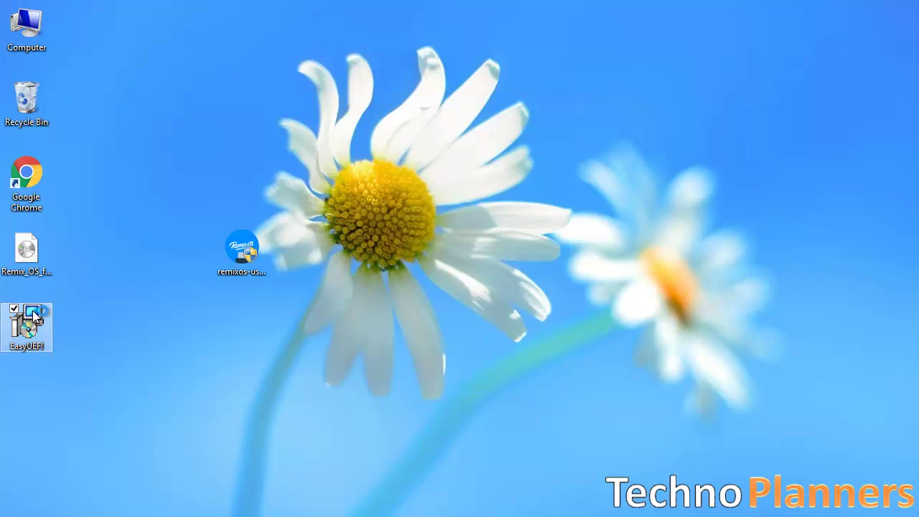
click(503, 305)
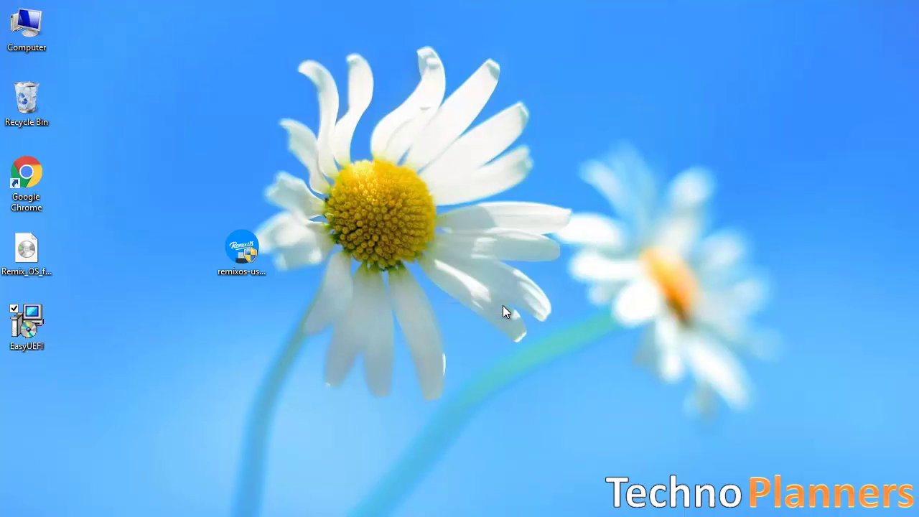
click(557, 379)
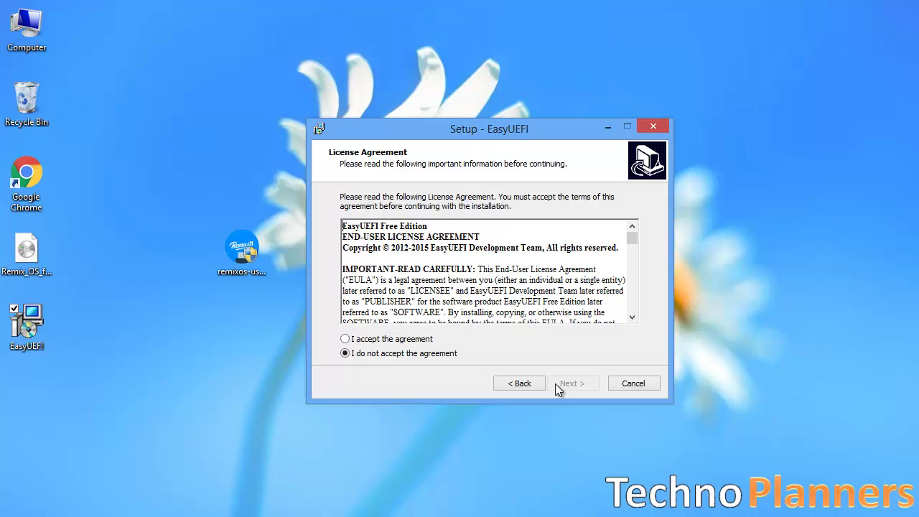
click(388, 339)
click(561, 385)
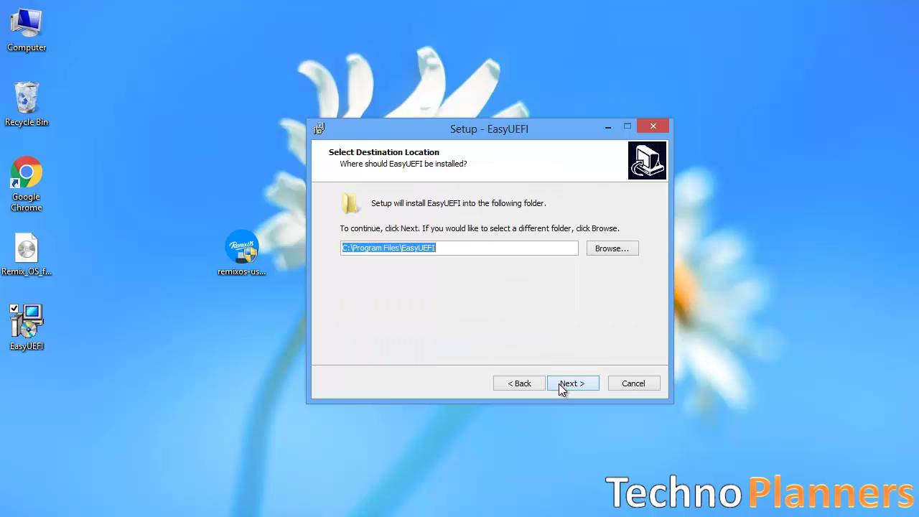
click(560, 386)
click(530, 339)
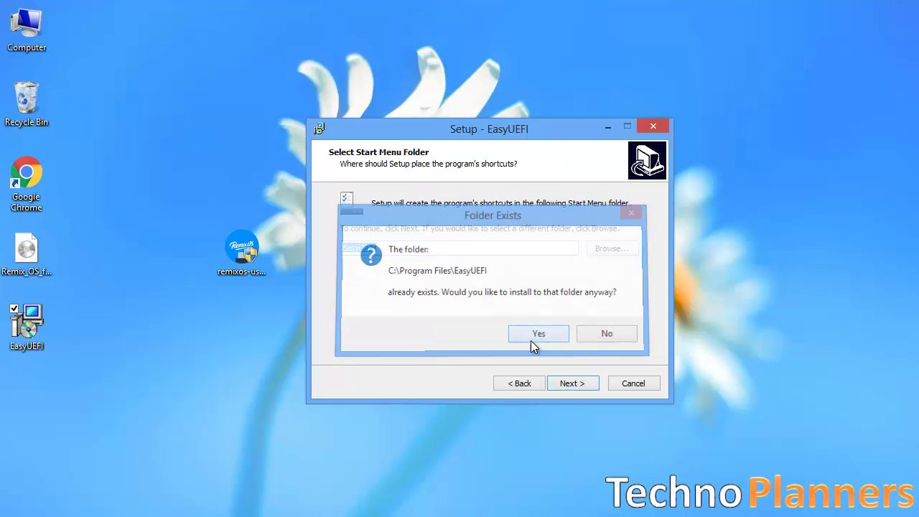
click(571, 386)
click(572, 387)
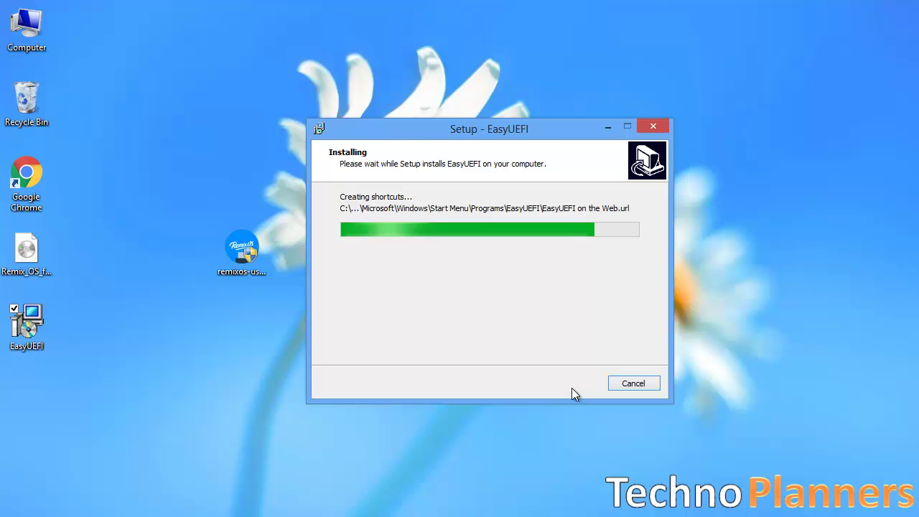
Finish the installer and launch EasyUEFI with the startup update check disabled
click(559, 384)
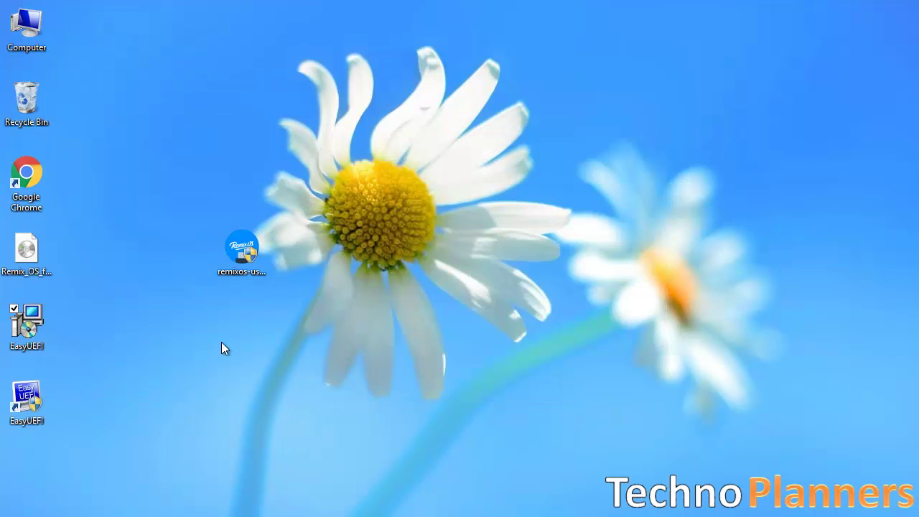
click(32, 393)
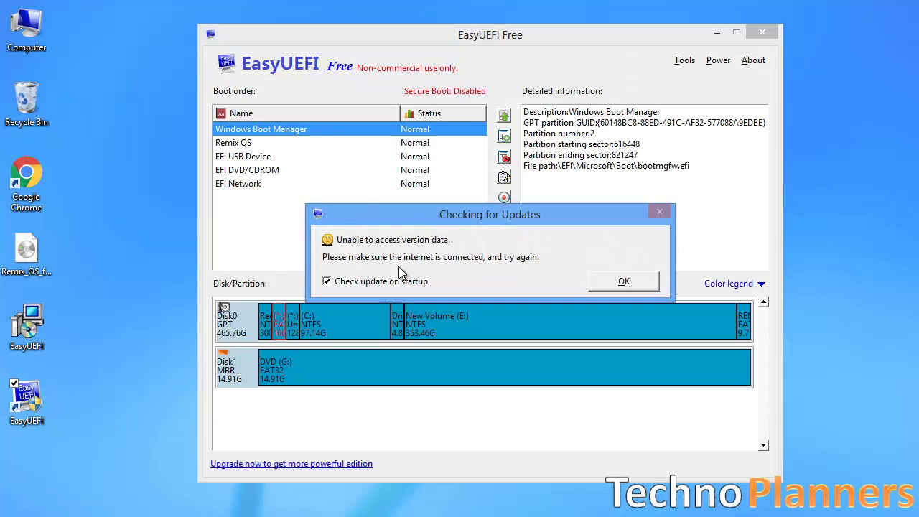
click(378, 282)
click(610, 281)
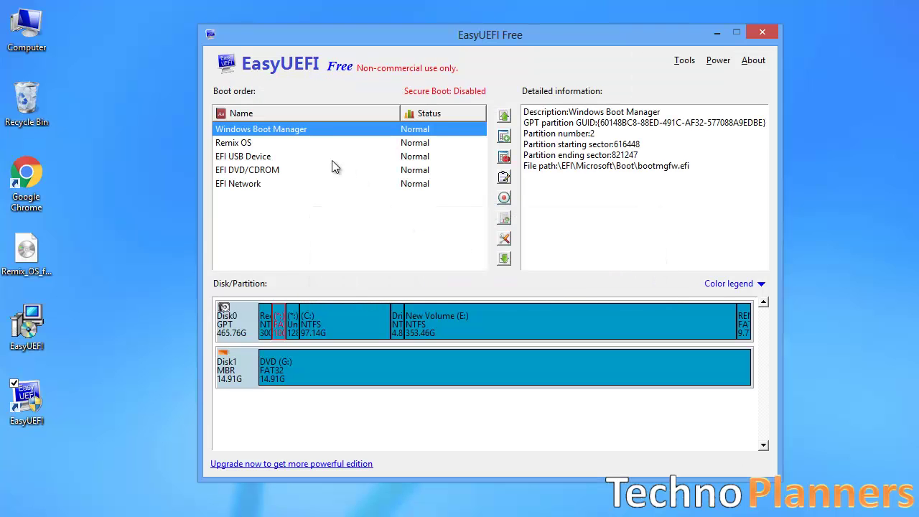
Start a new boot entry of type Linux or other OS
click(503, 139)
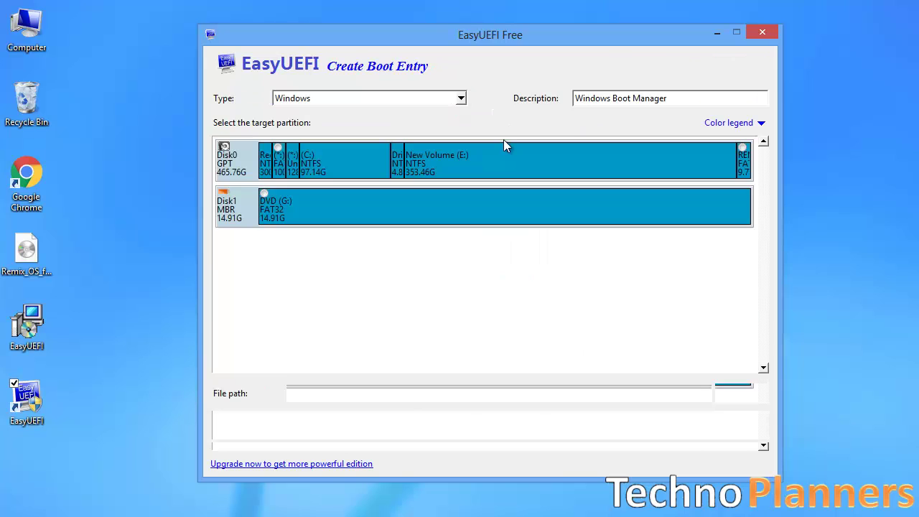
click(461, 98)
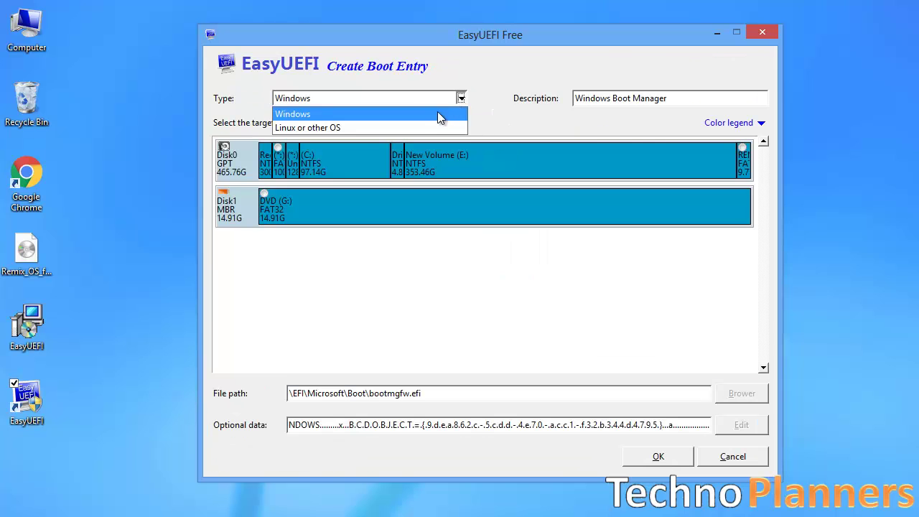
click(374, 126)
click(603, 103)
text(Remix OS)
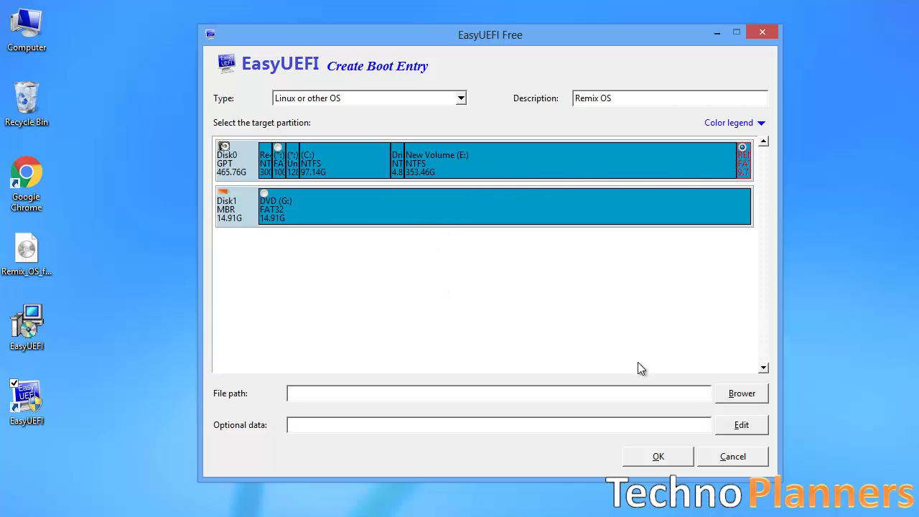
Set the entry's file path to \efi\boot\bootia32.efi and save the Remix OS boot entry
click(725, 401)
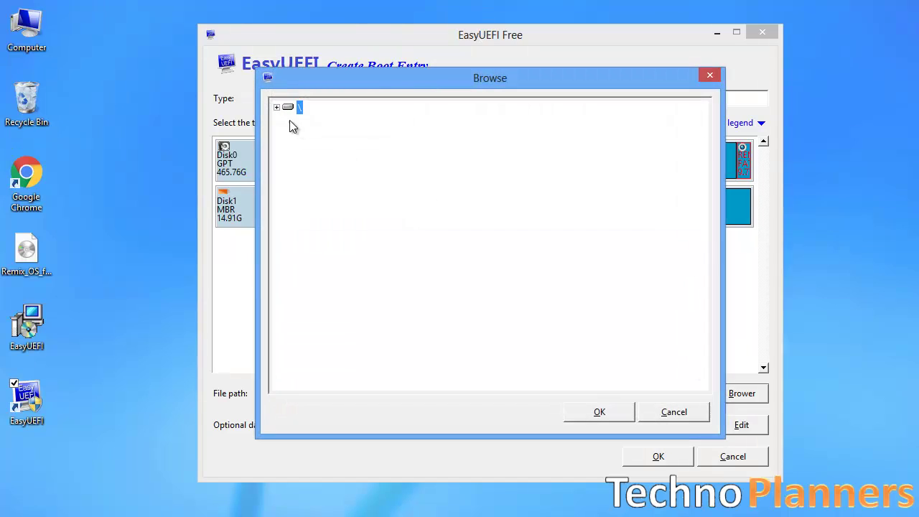
click(277, 107)
click(289, 135)
click(354, 164)
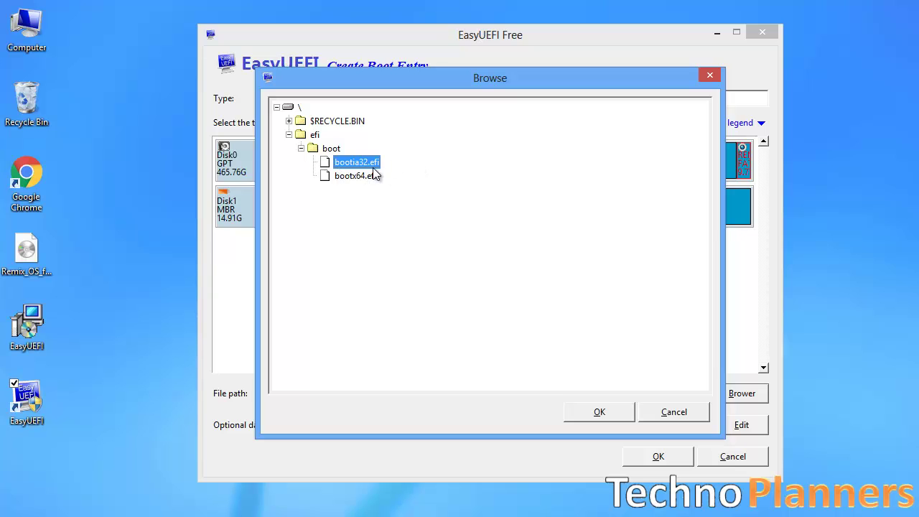
click(580, 413)
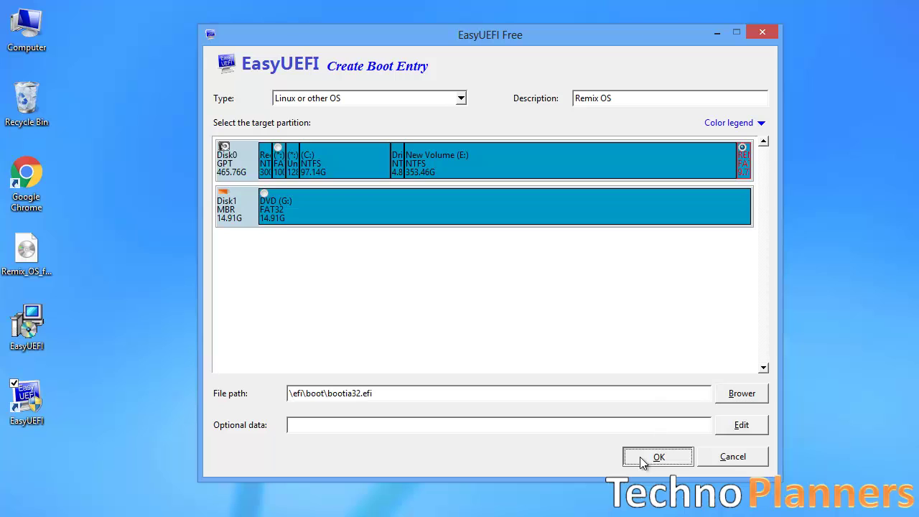
click(639, 456)
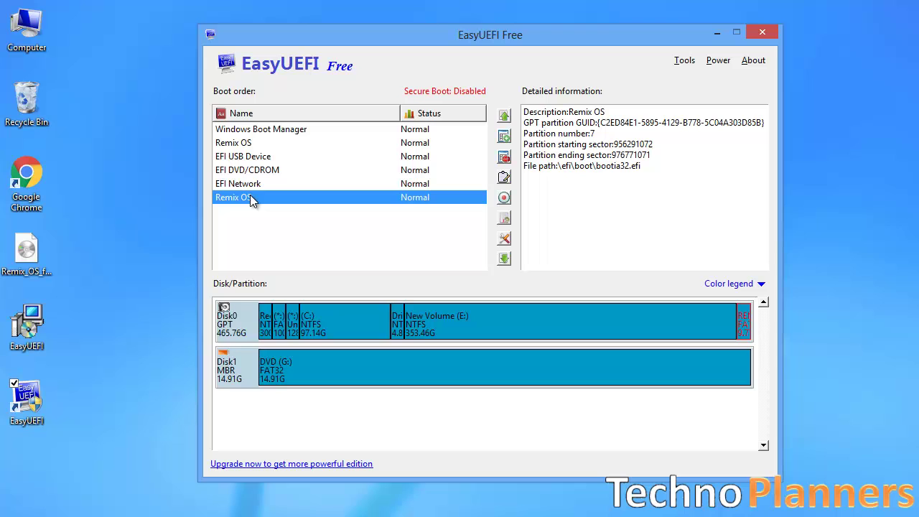
Close EasyUEFI and restart Windows from the Settings charm's power options
click(760, 33)
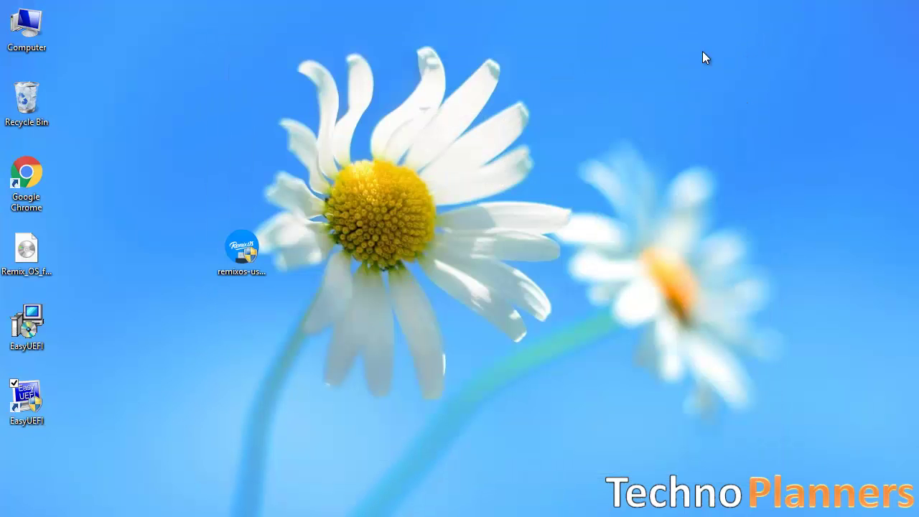
key(super+c)
key(super+i)
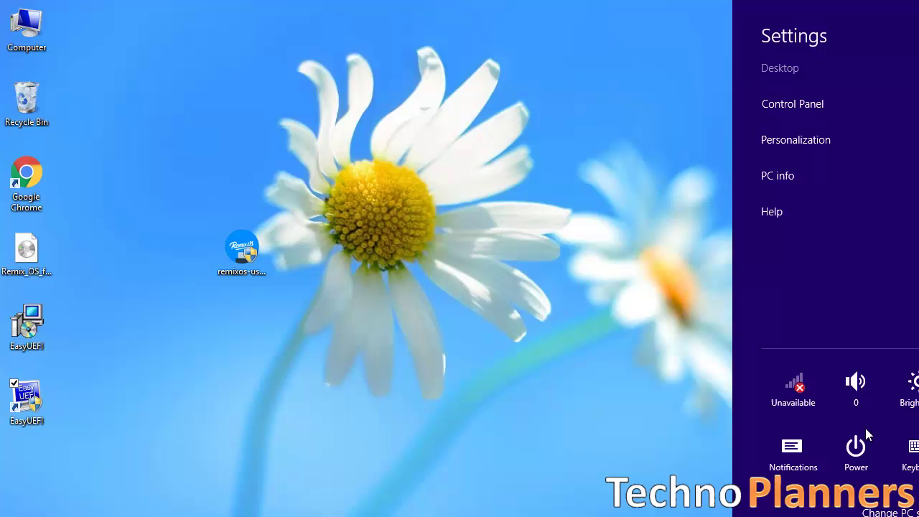
click(866, 431)
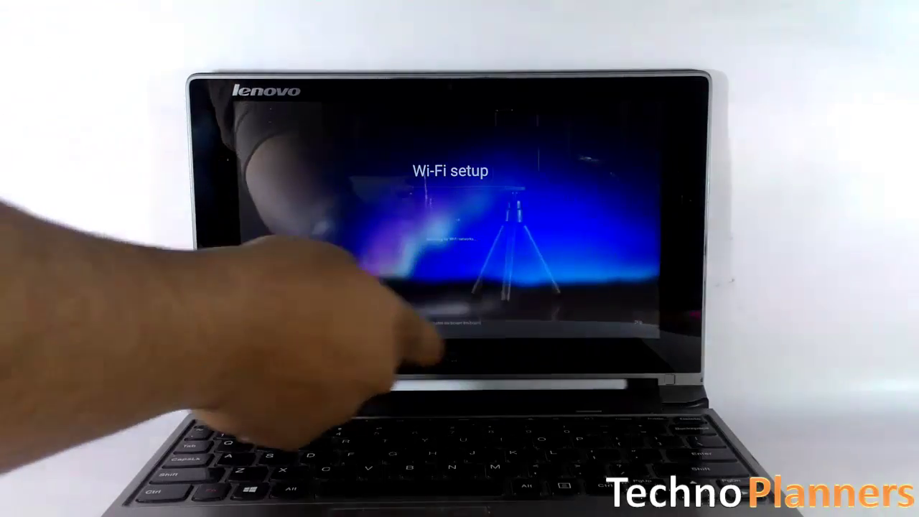
Skip Wi-Fi setup to finish Remix OS setup, then view Settings > About
click(434, 348)
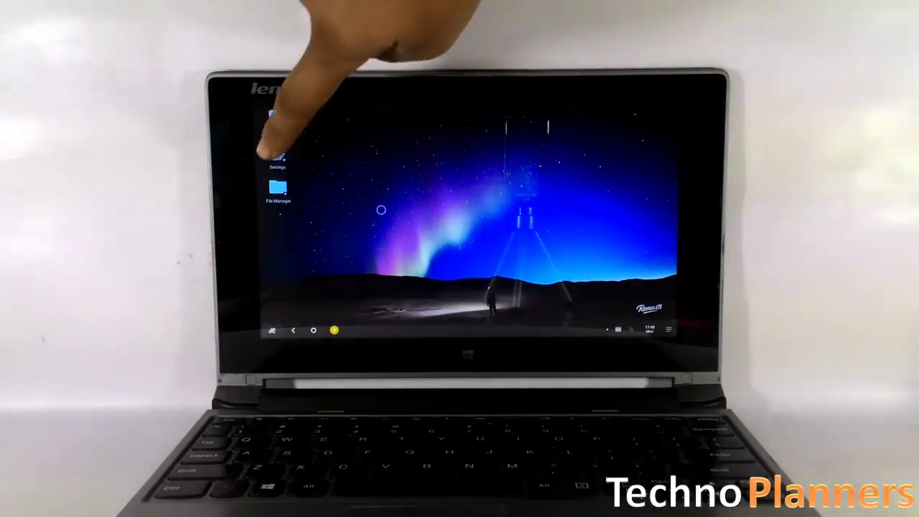
double_click(259, 155)
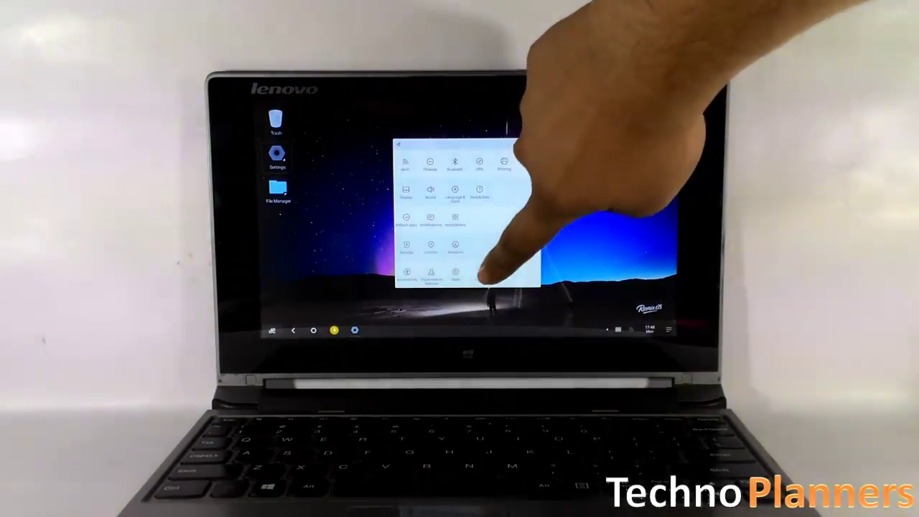
click(480, 273)
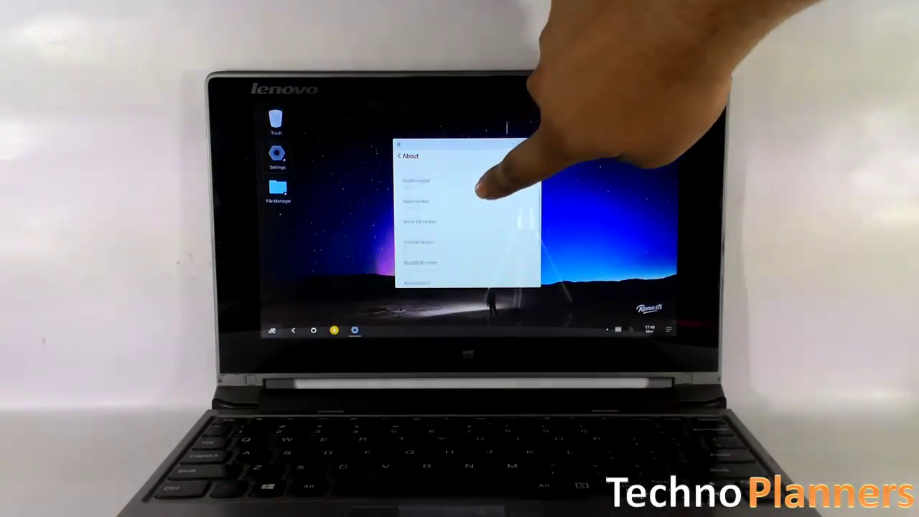